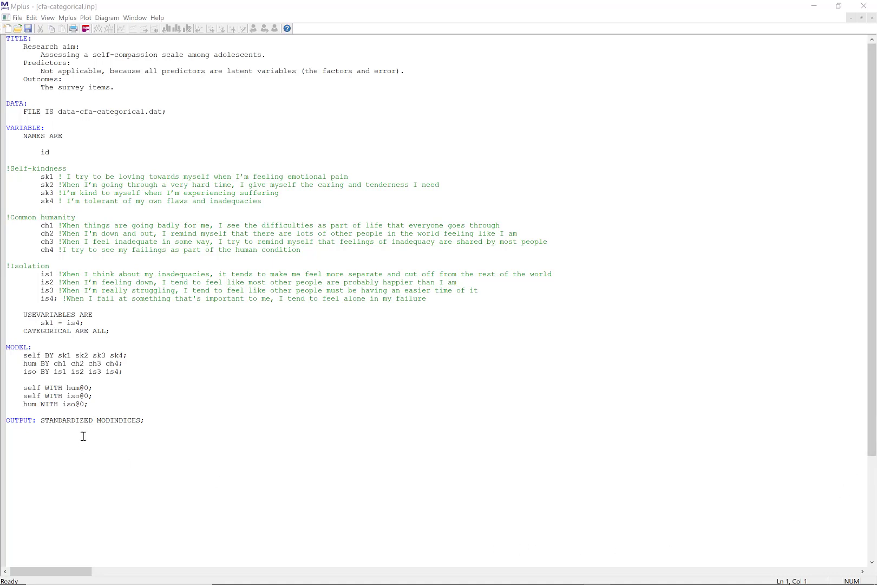
- Add the second-order factor statement "selfcomp BY self hum iso;" below the three first-order factor definitions in the MODEL section
{"action": "left_click_drag", "start_coordinate": [94, 405], "coordinate": [2, 347]}
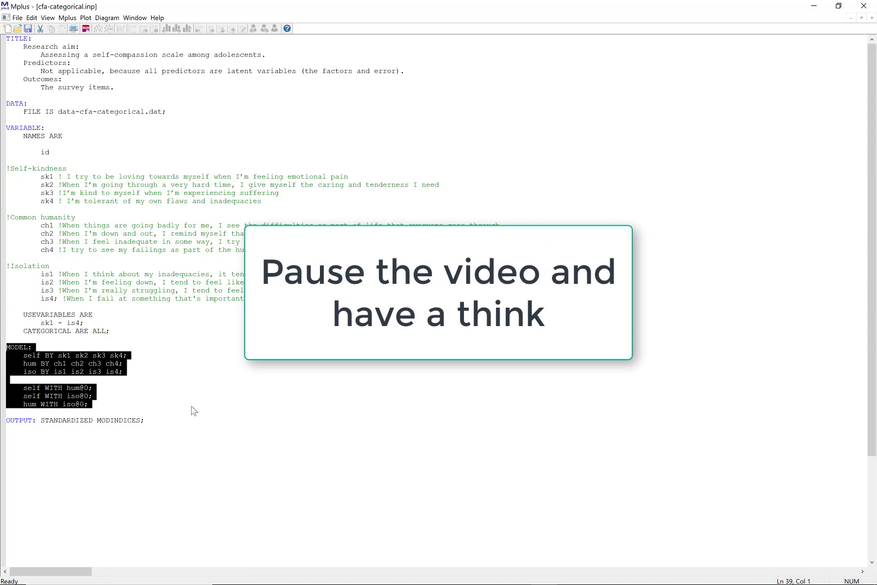
{"action": "left_click", "coordinate": [125, 411]}
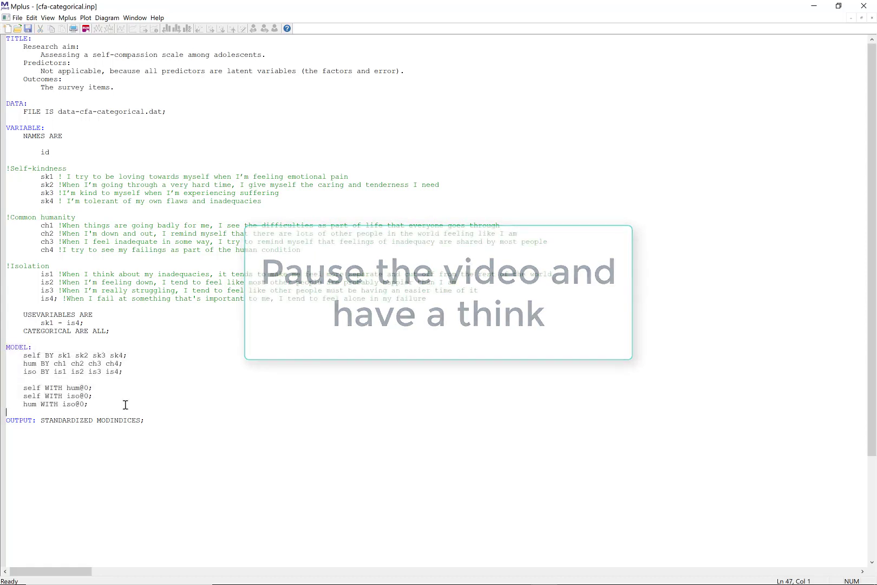
{"action": "left_click", "coordinate": [143, 370]}
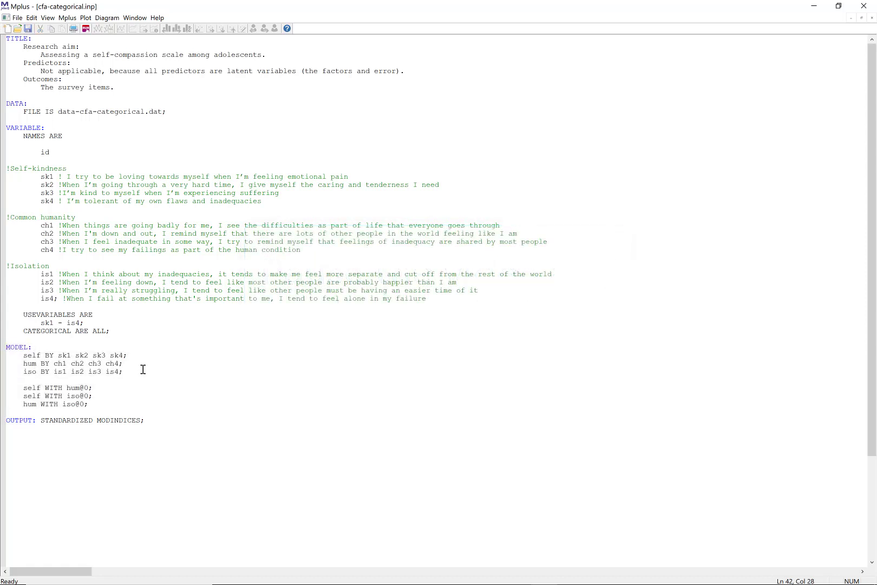
{"action": "key", "text": "Return"}
{"action": "key", "text": "Return"}
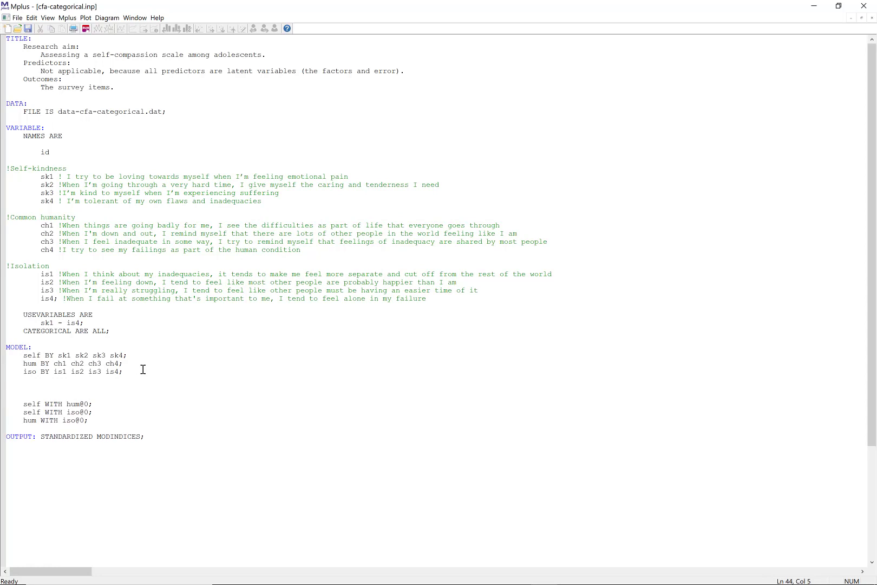
{"action": "type", "text": "selfcomp BY"}
{"action": "type", "text": "self hum iso;"}
- Remove the @0 constraints from the three WITH statements in the MODEL section
{"action": "left_click_drag", "start_coordinate": [97, 425], "coordinate": [2, 399]}
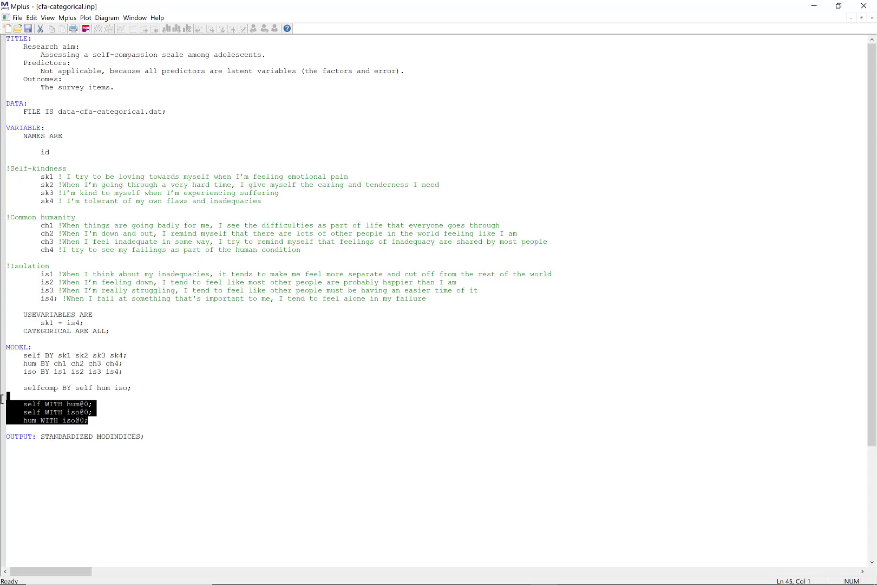
{"action": "left_click_drag", "start_coordinate": [137, 389], "coordinate": [6, 388]}
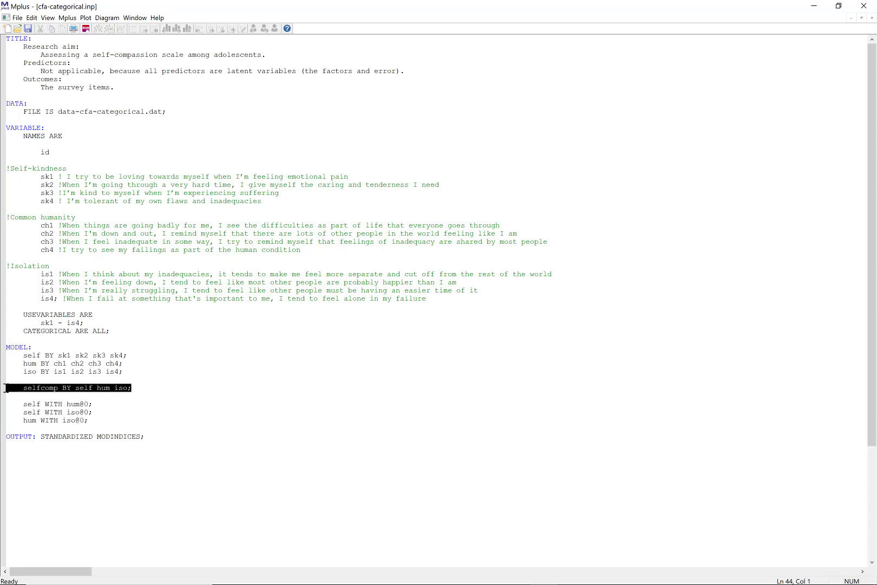
{"action": "left_click", "coordinate": [90, 405]}
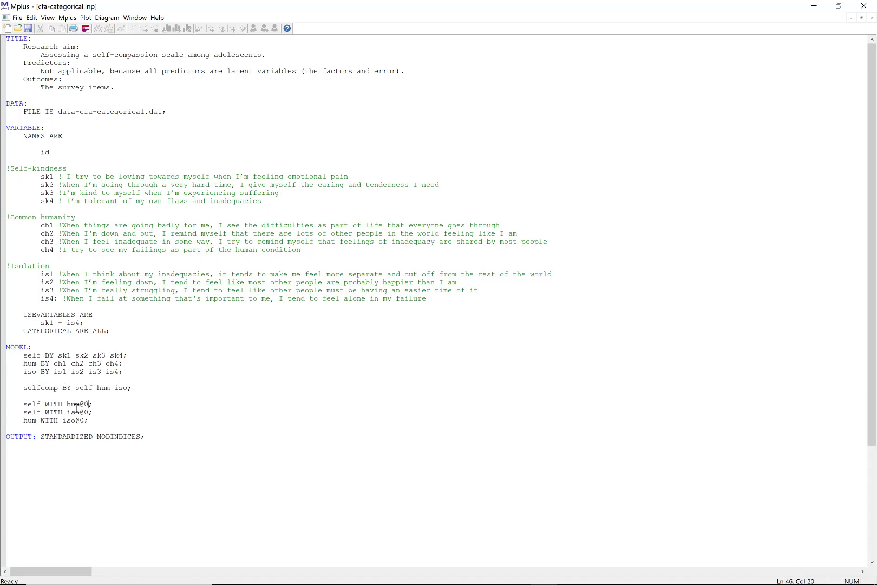
{"action": "left_click_drag", "start_coordinate": [88, 405], "coordinate": [5, 401]}
{"action": "key", "text": "BackSpace"}
{"action": "key", "text": "BackSpace"}
{"action": "key", "text": "BackSpace"}
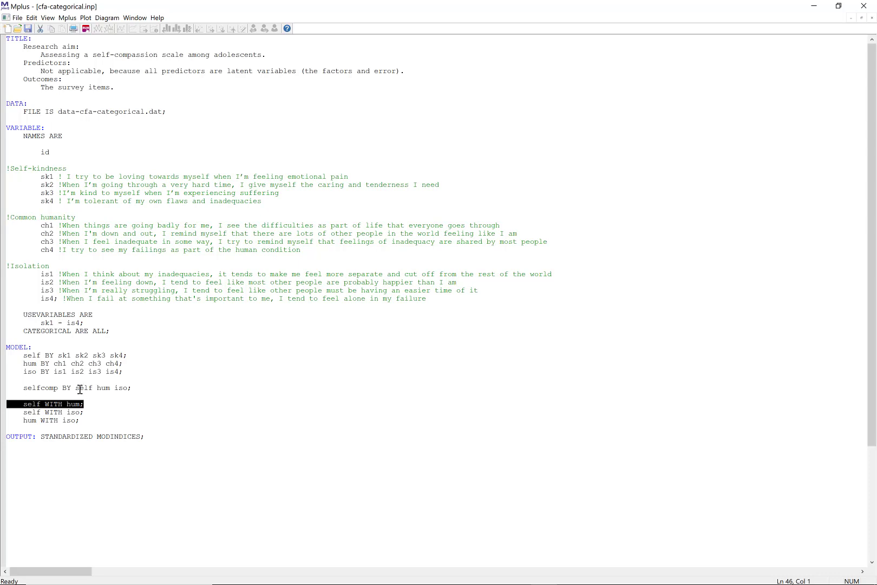
- Compare the selfcomp BY statement with the WITH covariance statements and the first-order factor definitions in the MODEL section
{"action": "left_click_drag", "start_coordinate": [76, 388], "coordinate": [135, 389]}
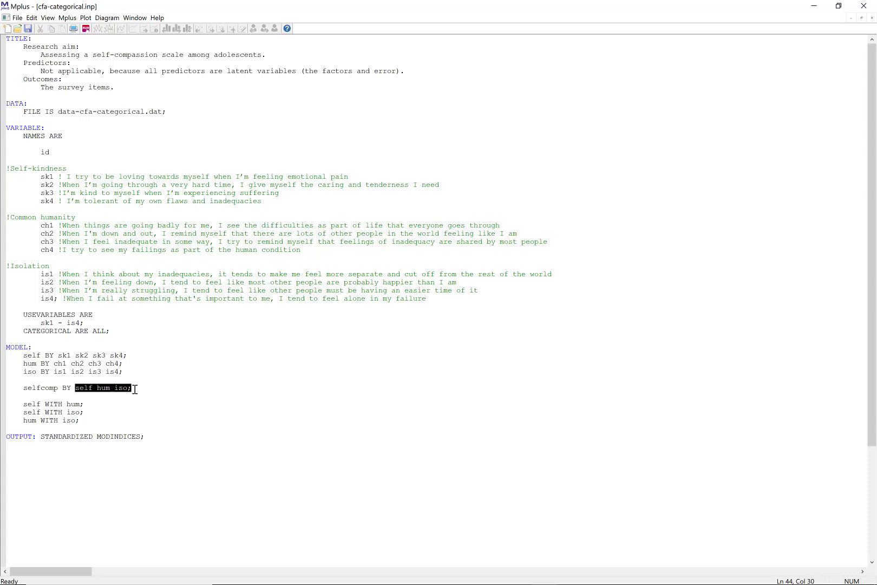
{"action": "left_click_drag", "start_coordinate": [63, 387], "coordinate": [135, 387]}
{"action": "left_click", "coordinate": [136, 391]}
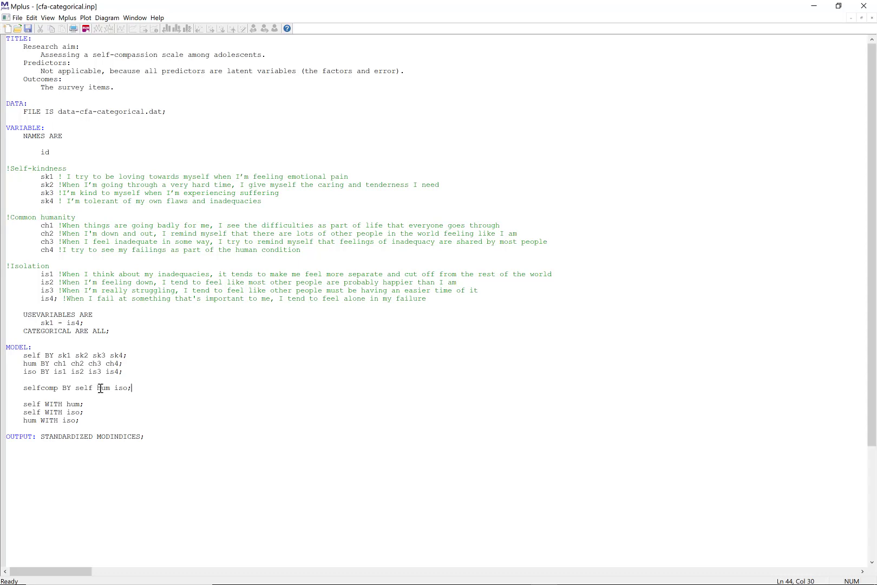
{"action": "left_click_drag", "start_coordinate": [75, 388], "coordinate": [128, 390]}
{"action": "left_click_drag", "start_coordinate": [24, 387], "coordinate": [60, 390]}
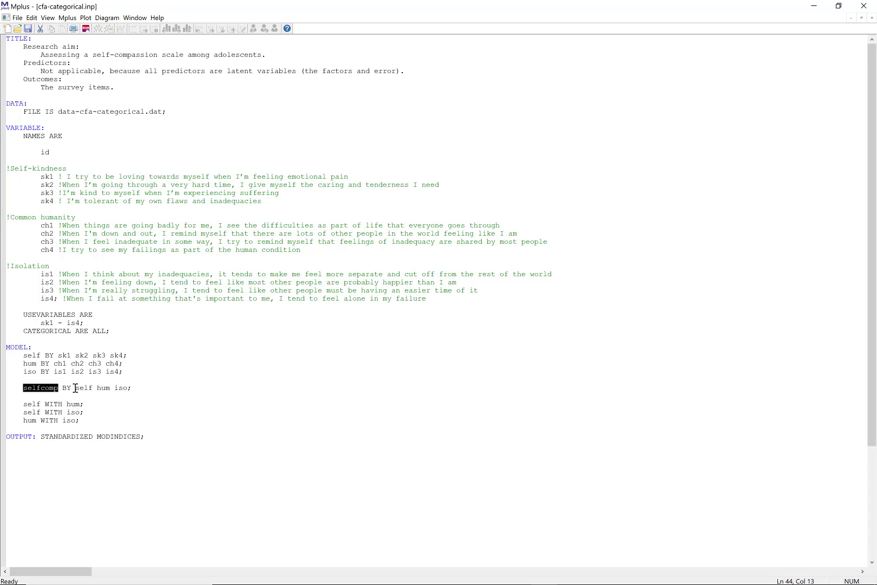
{"action": "left_click_drag", "start_coordinate": [19, 404], "coordinate": [95, 406]}
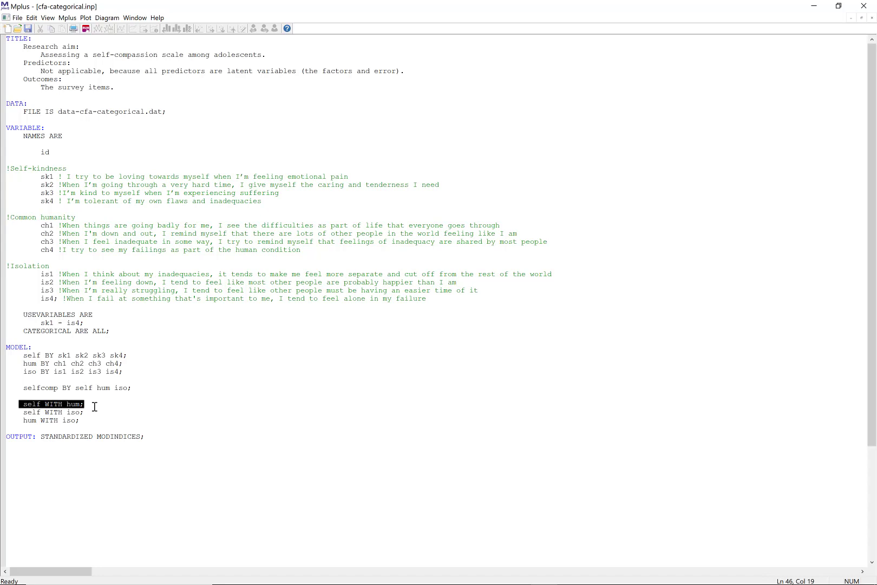
{"action": "left_click", "coordinate": [94, 406]}
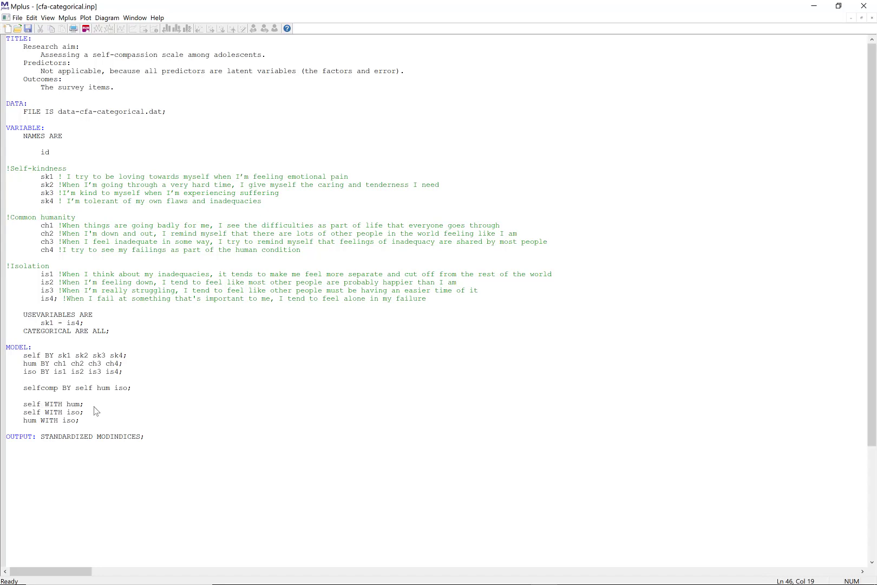
{"action": "left_click_drag", "start_coordinate": [86, 405], "coordinate": [25, 410]}
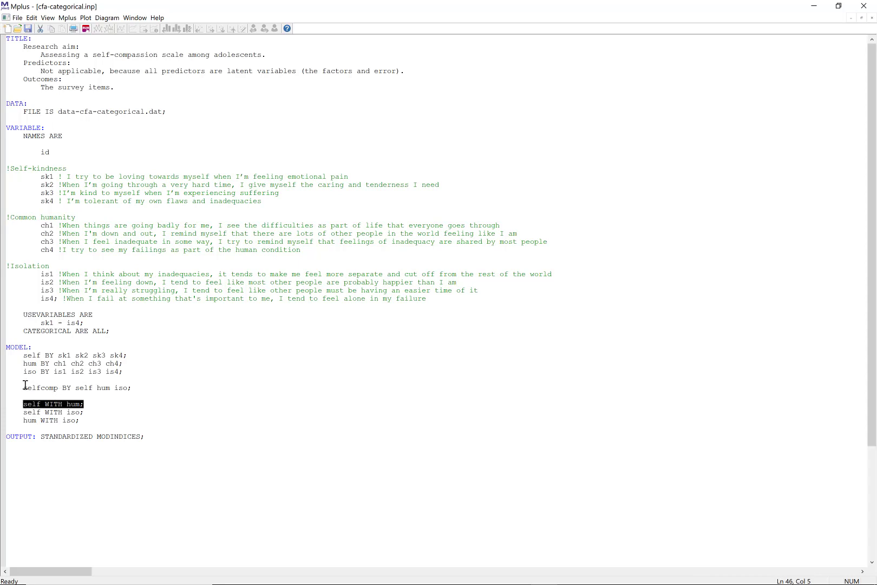
{"action": "left_click_drag", "start_coordinate": [25, 385], "coordinate": [135, 389]}
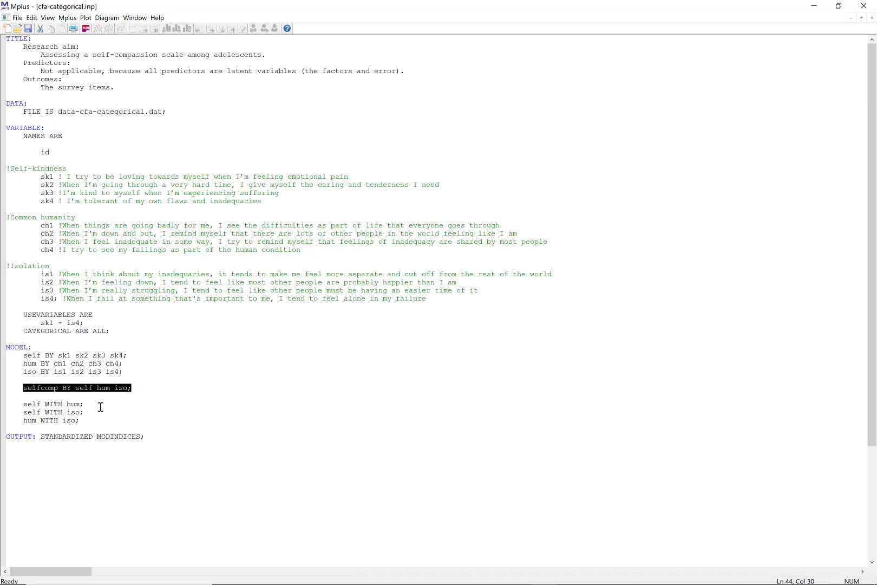
{"action": "left_click_drag", "start_coordinate": [92, 410], "coordinate": [24, 408]}
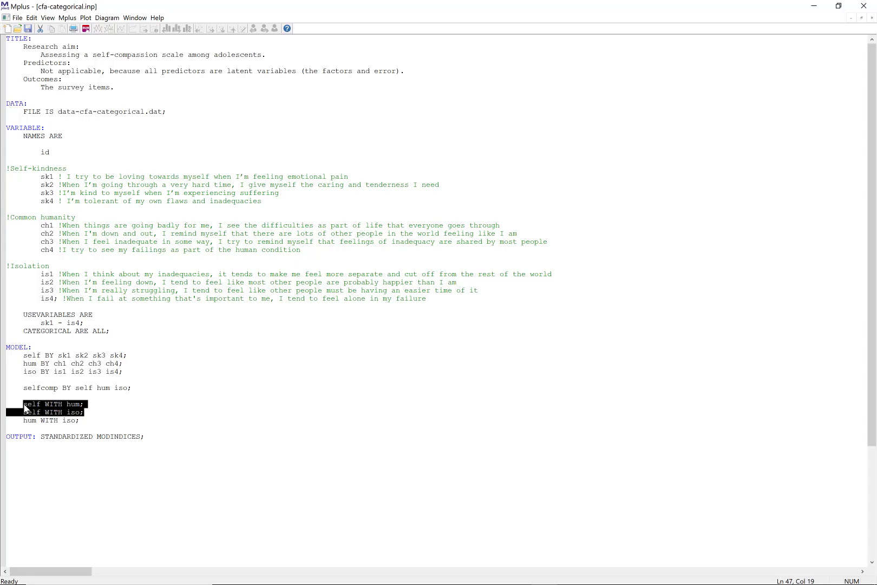
{"action": "left_click_drag", "start_coordinate": [73, 389], "coordinate": [135, 390]}
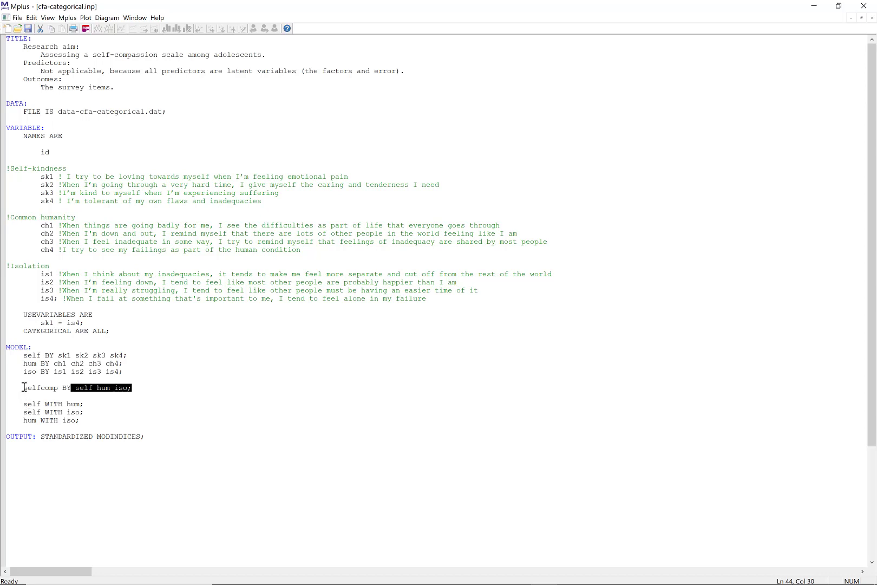
{"action": "left_click_drag", "start_coordinate": [24, 387], "coordinate": [136, 393]}
{"action": "left_click_drag", "start_coordinate": [23, 404], "coordinate": [86, 405]}
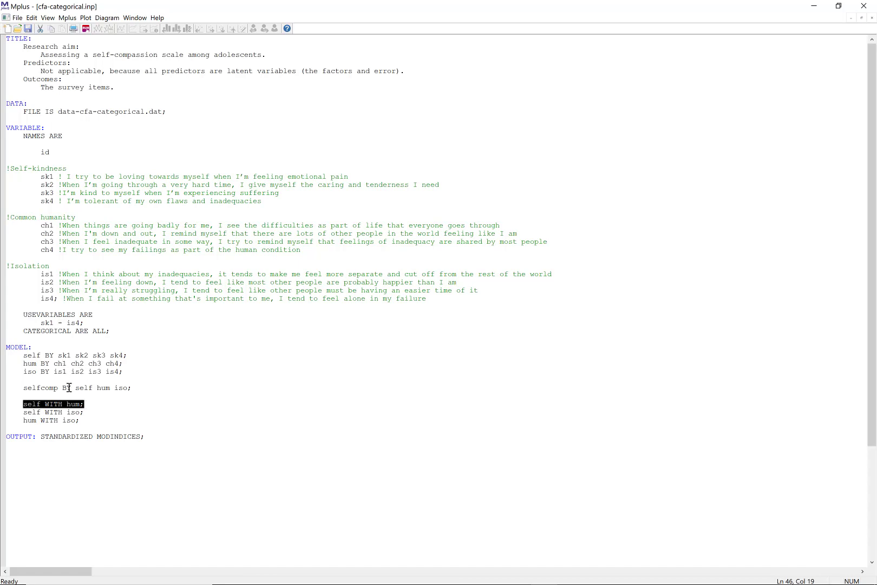
{"action": "left_click_drag", "start_coordinate": [58, 355], "coordinate": [90, 353]}
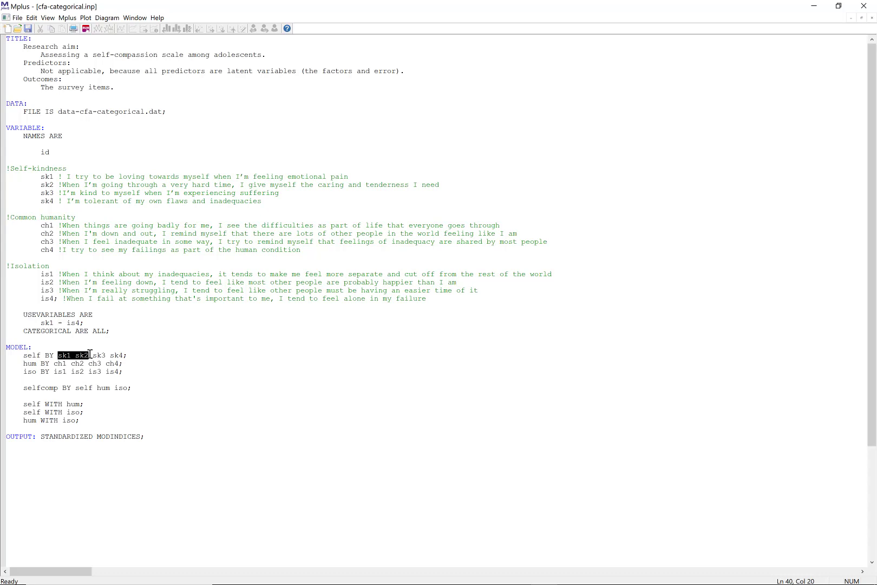
- Delete the three WITH statements from the MODEL section and run the analysis with the selfcomp BY statement active
{"action": "left_click_drag", "start_coordinate": [80, 420], "coordinate": [1, 404]}
{"action": "key", "text": "Delete"}
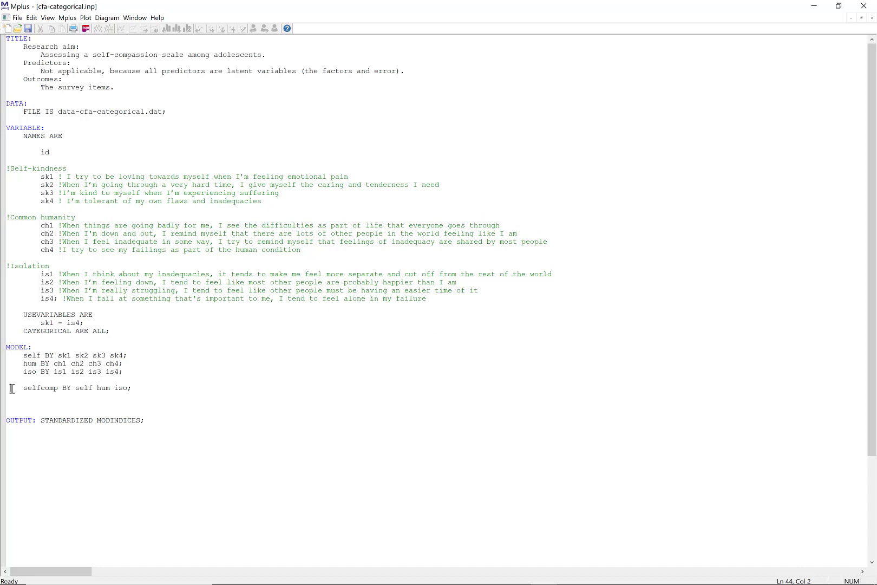
{"action": "type", "text": "!"}
{"action": "key", "text": "BackSpace"}
{"action": "left_click_drag", "start_coordinate": [23, 387], "coordinate": [131, 385]}
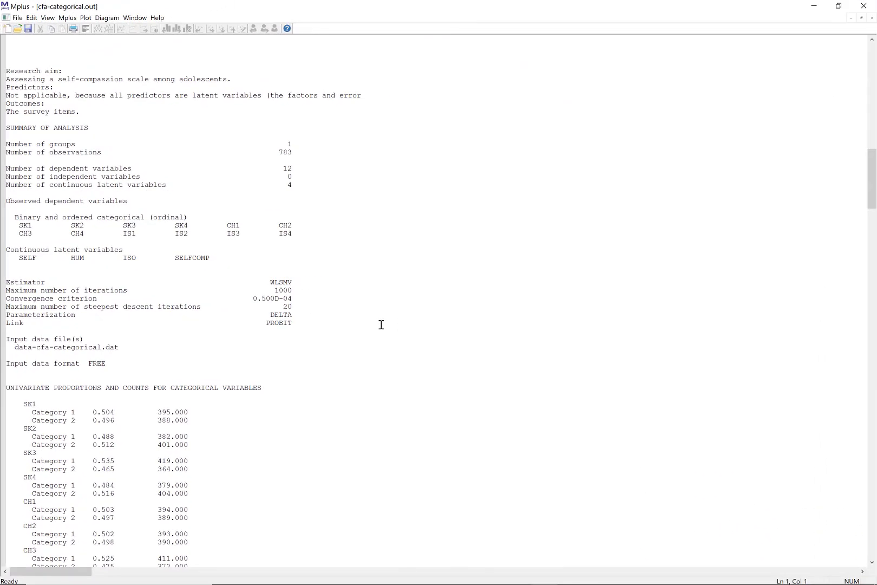
- Examine the output's analysis summary, estimation message and model fit information, especially the CFI and TLI
{"action": "scroll", "coordinate": [382, 324], "scroll_direction": "down", "scroll_amount": 20}
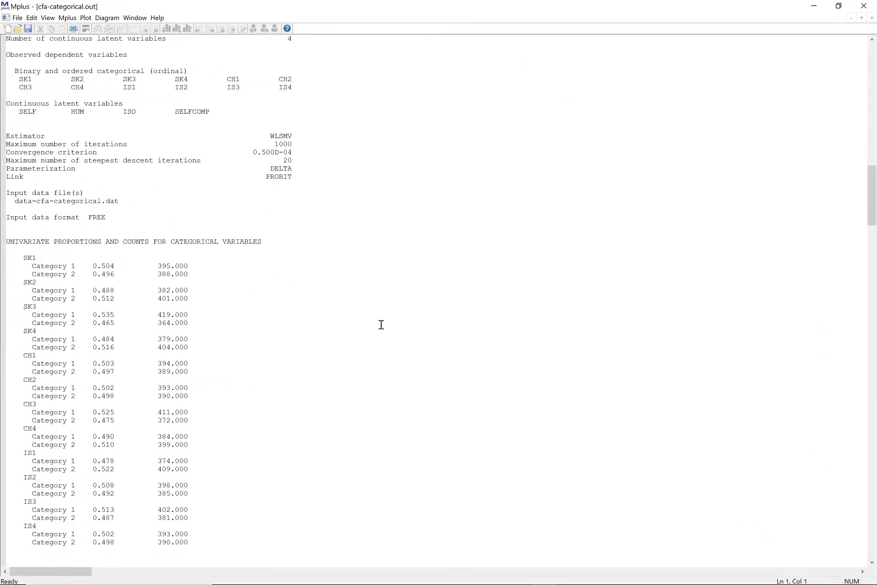
{"action": "scroll", "coordinate": [381, 324], "scroll_direction": "down", "scroll_amount": 2}
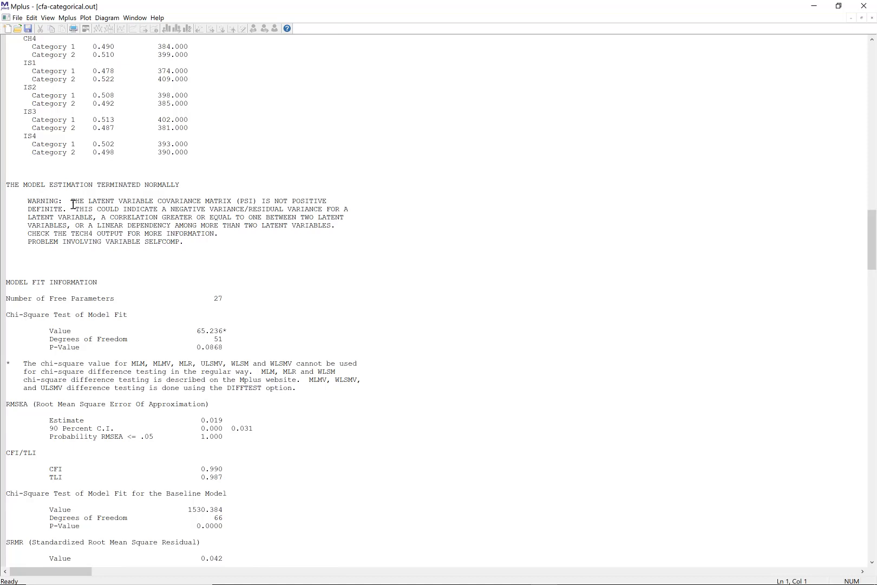
{"action": "scroll", "coordinate": [73, 204], "scroll_direction": "down", "scroll_amount": 8}
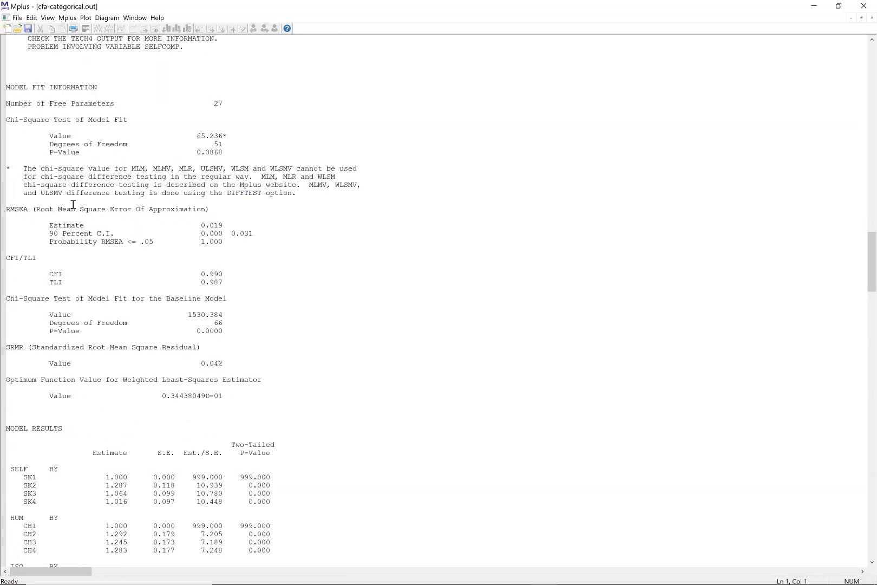
{"action": "left_click", "coordinate": [221, 282]}
{"action": "left_click_drag", "start_coordinate": [220, 282], "coordinate": [46, 269]}
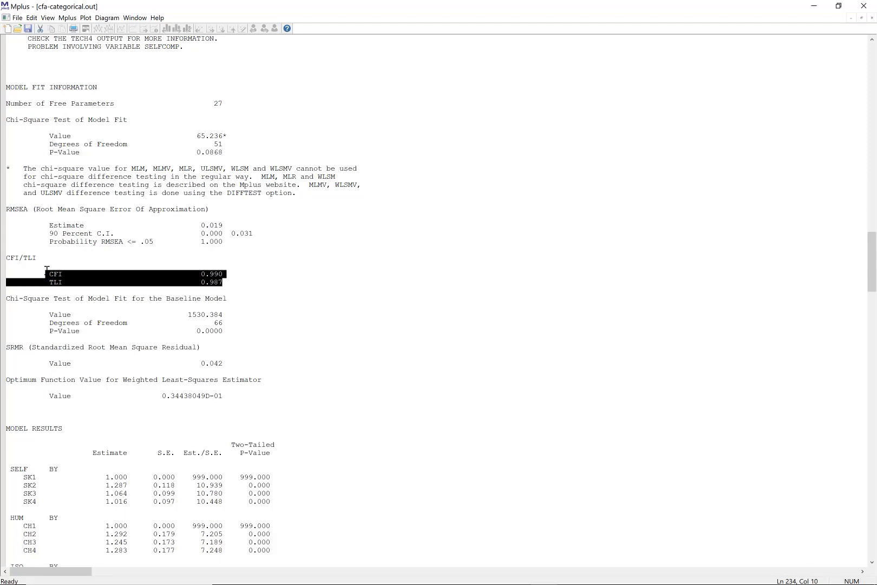
- Examine the SELFCOMP factor loadings and variance in the model results, and check them against the estimation warning
{"action": "scroll", "coordinate": [47, 270], "scroll_direction": "down", "scroll_amount": 10}
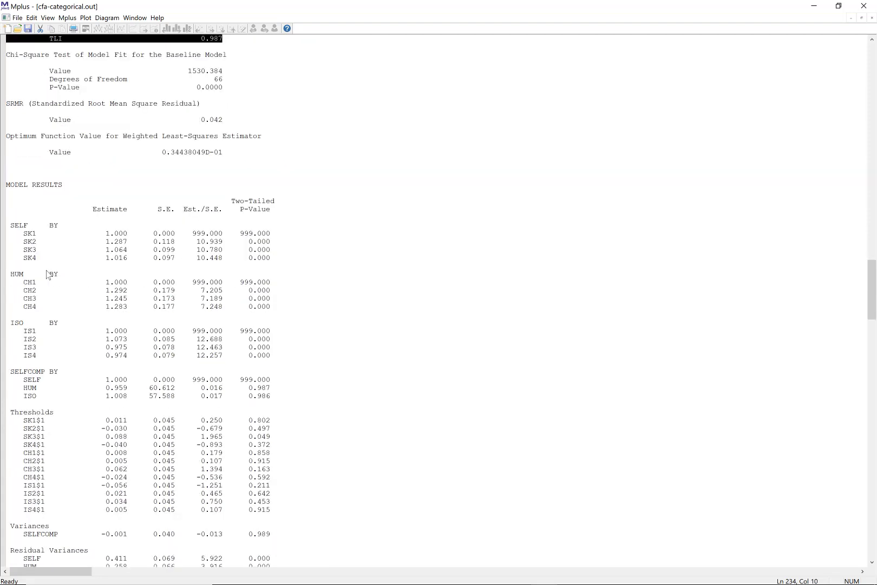
{"action": "scroll", "coordinate": [47, 273], "scroll_direction": "down", "scroll_amount": 6}
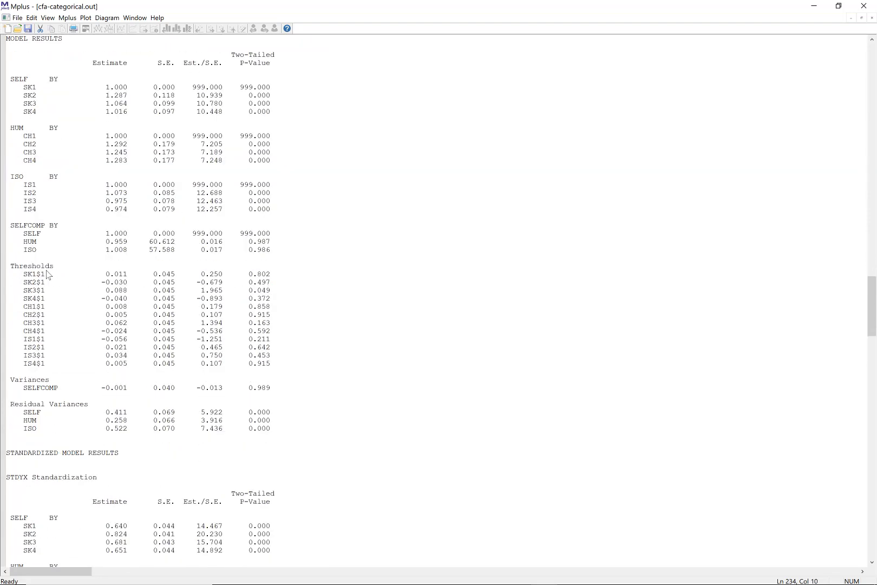
{"action": "left_click_drag", "start_coordinate": [269, 250], "coordinate": [4, 233]}
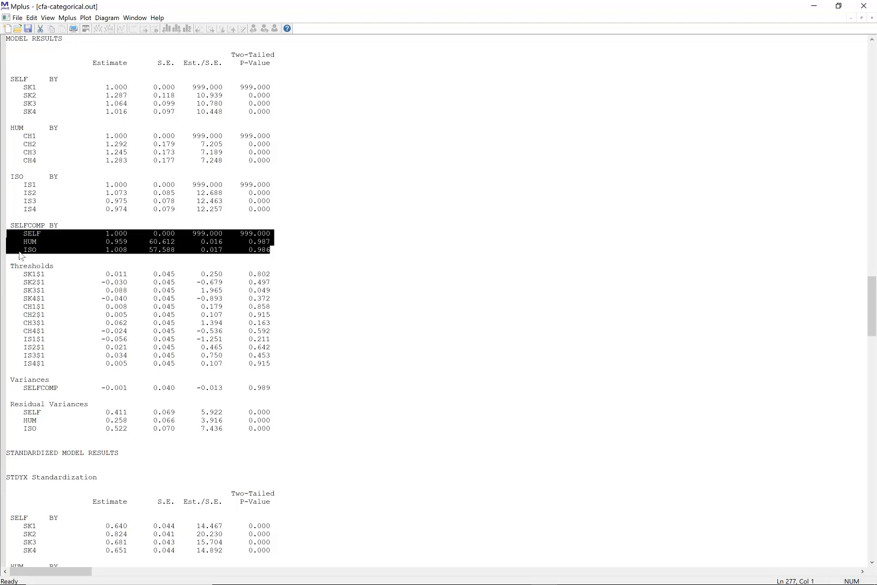
{"action": "left_click_drag", "start_coordinate": [20, 388], "coordinate": [129, 387]}
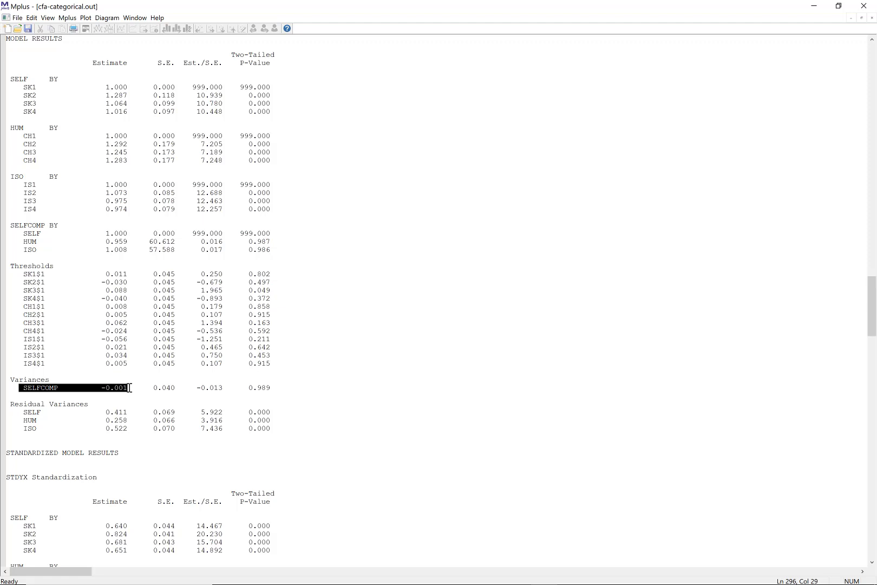
{"action": "left_click_drag", "start_coordinate": [130, 388], "coordinate": [280, 389]}
{"action": "scroll", "coordinate": [280, 390], "scroll_direction": "up", "scroll_amount": 20}
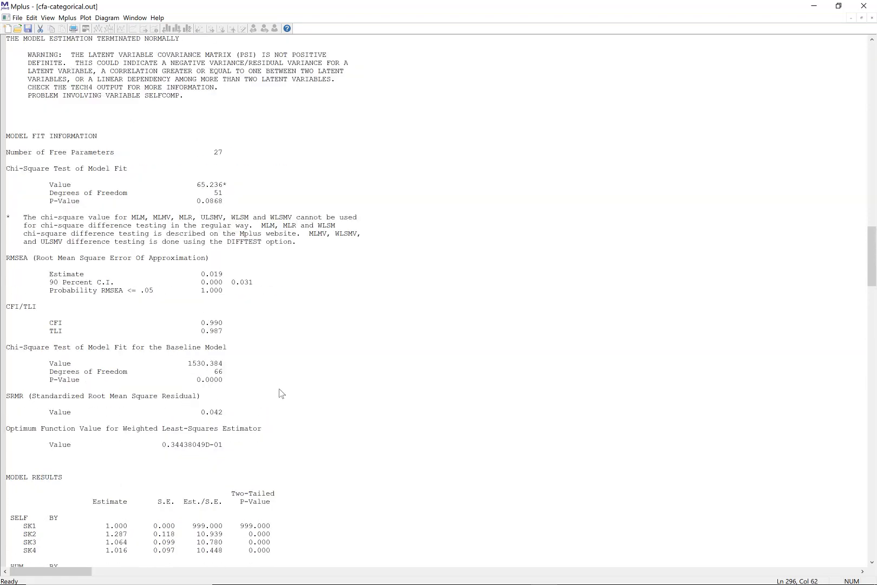
{"action": "left_click_drag", "start_coordinate": [185, 193], "coordinate": [6, 144]}
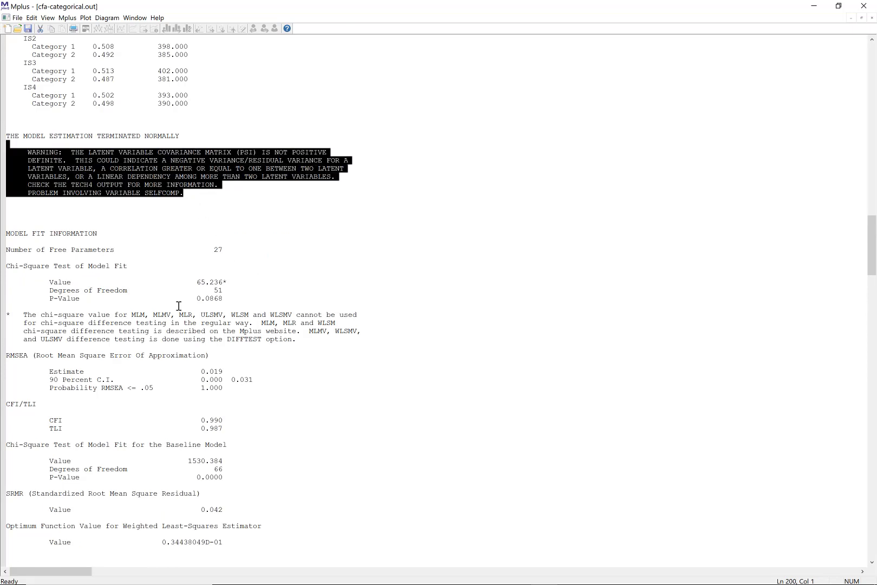
- Open the diagram of the estimated model from the output
{"action": "scroll", "coordinate": [179, 306], "scroll_direction": "down", "scroll_amount": 16}
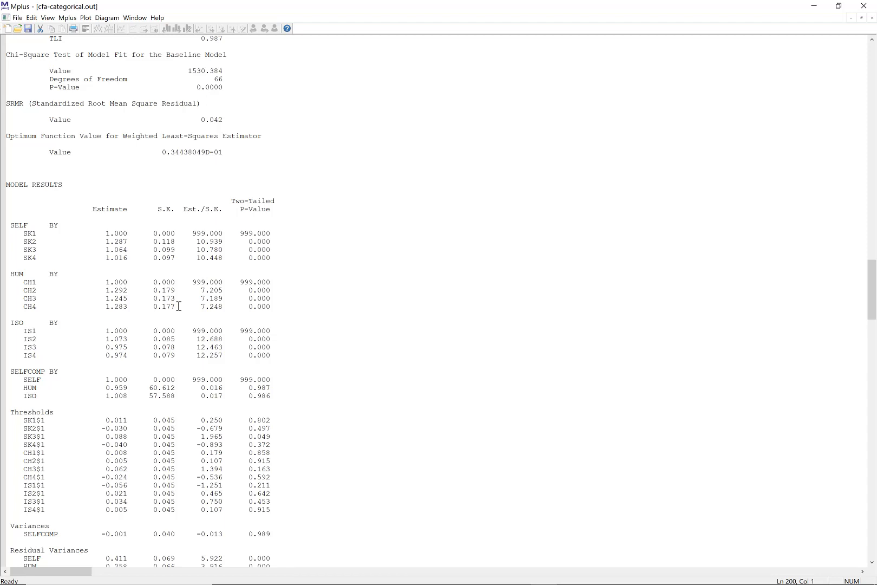
{"action": "left_click", "coordinate": [108, 18]}
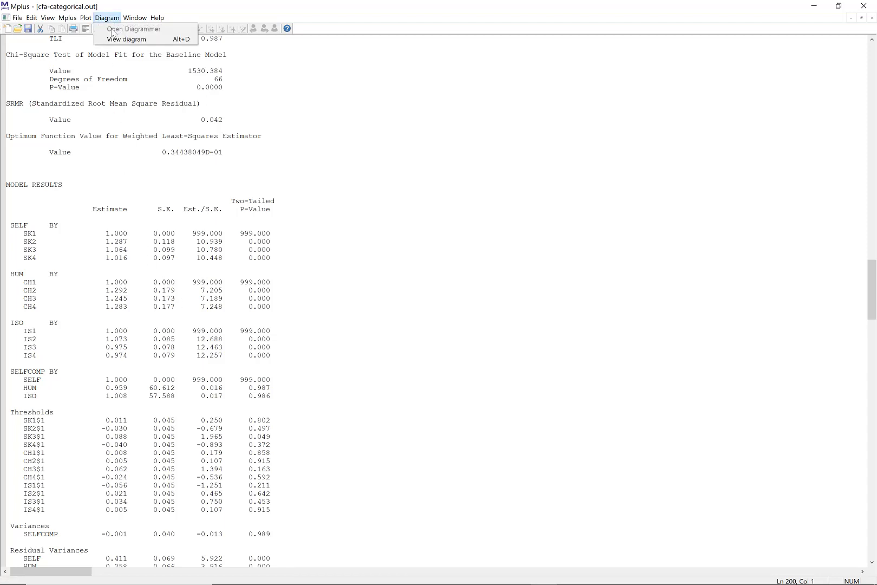